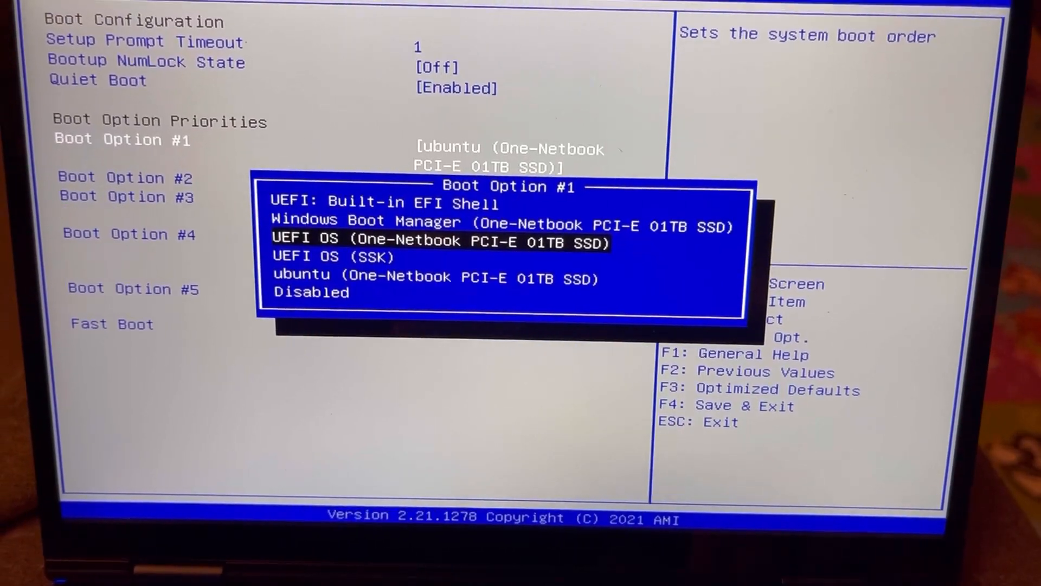
Step: Set Boot Option #1 to ubuntu with the arrow keys, then save changes and exit, confirming Yes
{"action": "key", "text": "Down"}
{"action": "key", "text": "Down"}
{"action": "key", "text": "Return"}
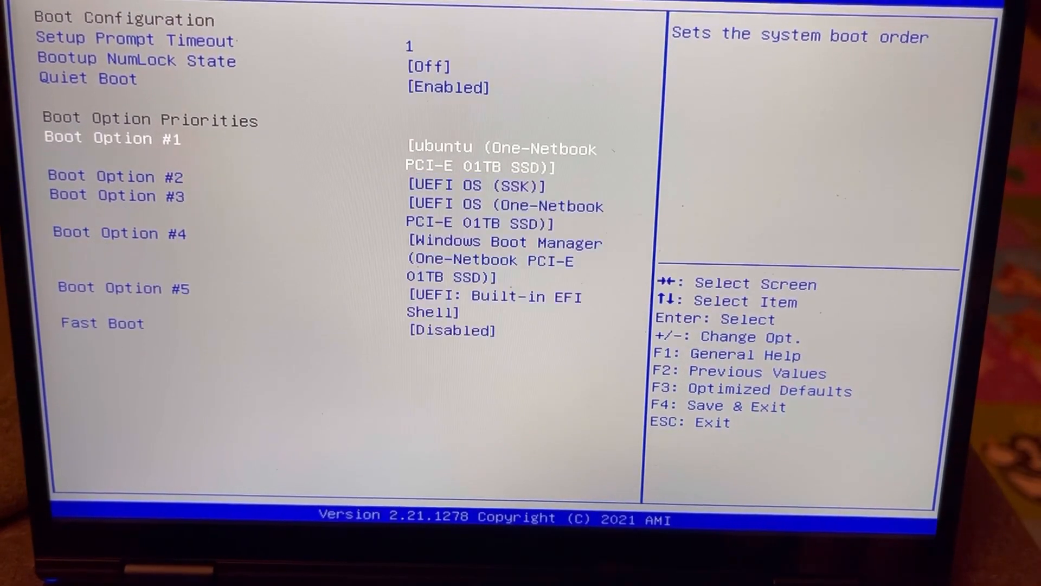
{"action": "key", "text": "Right"}
{"action": "key", "text": "Return"}
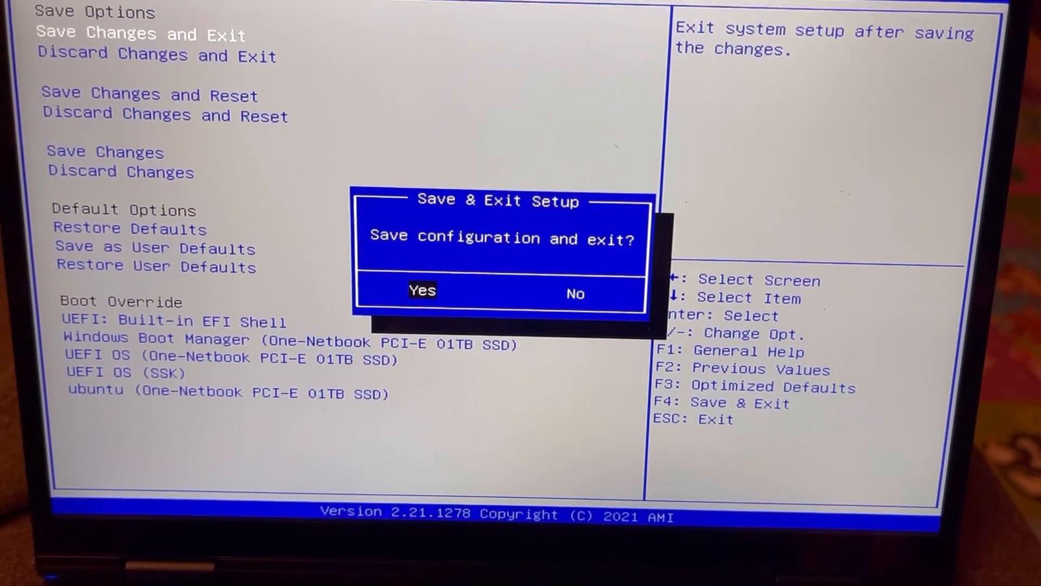
{"action": "key", "text": "Return"}
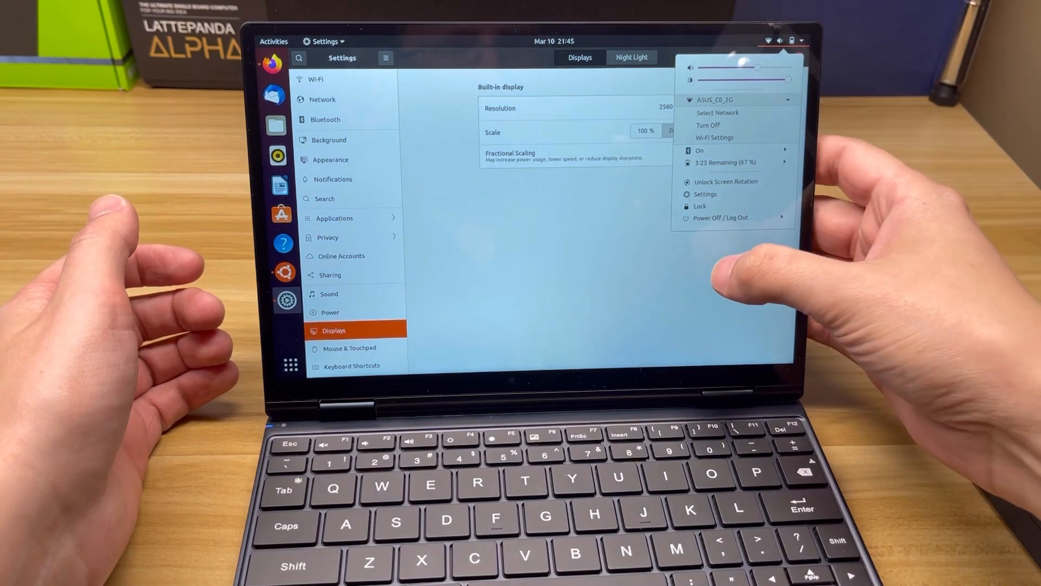
Step: Dismiss the top-right system status menu over the Displays settings
{"action": "left_click", "coordinate": [728, 277]}
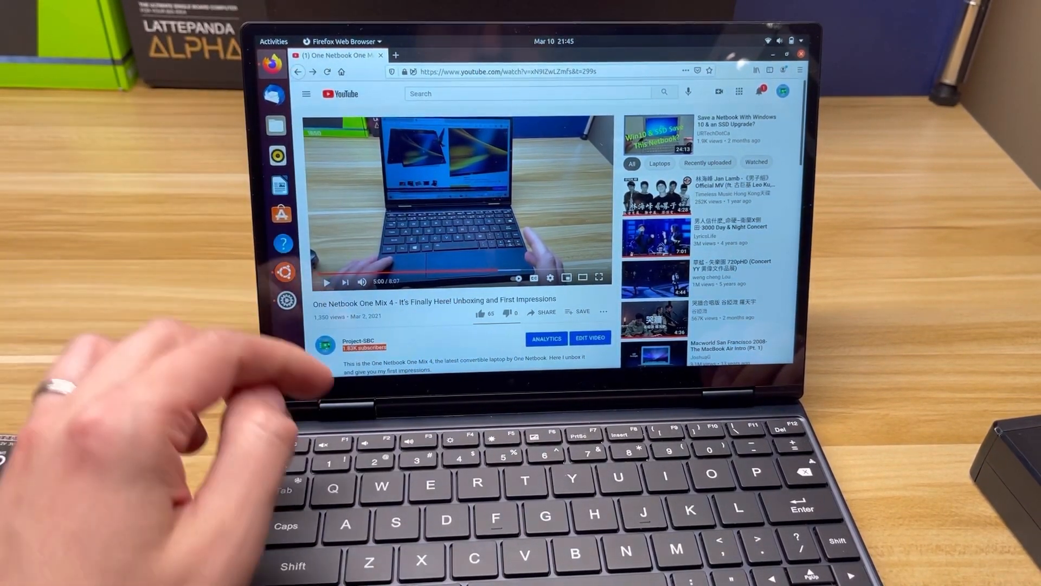
Step: Lower brightness and volume with the function keys, then play the YouTube video
{"action": "key", "text": "XF86MonBrightnessDown"}
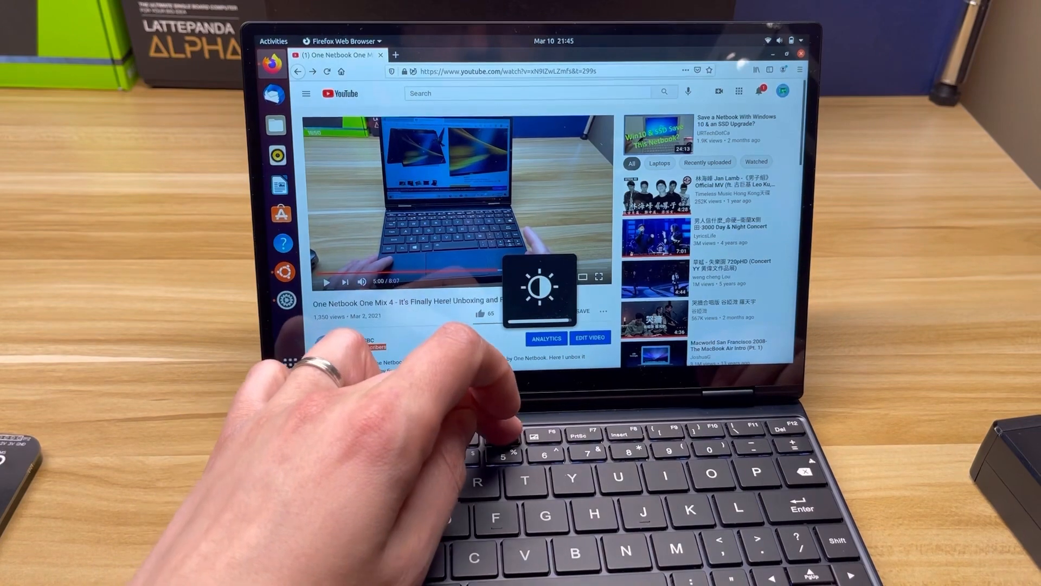
{"action": "key", "text": "XF86AudioLowerVolume"}
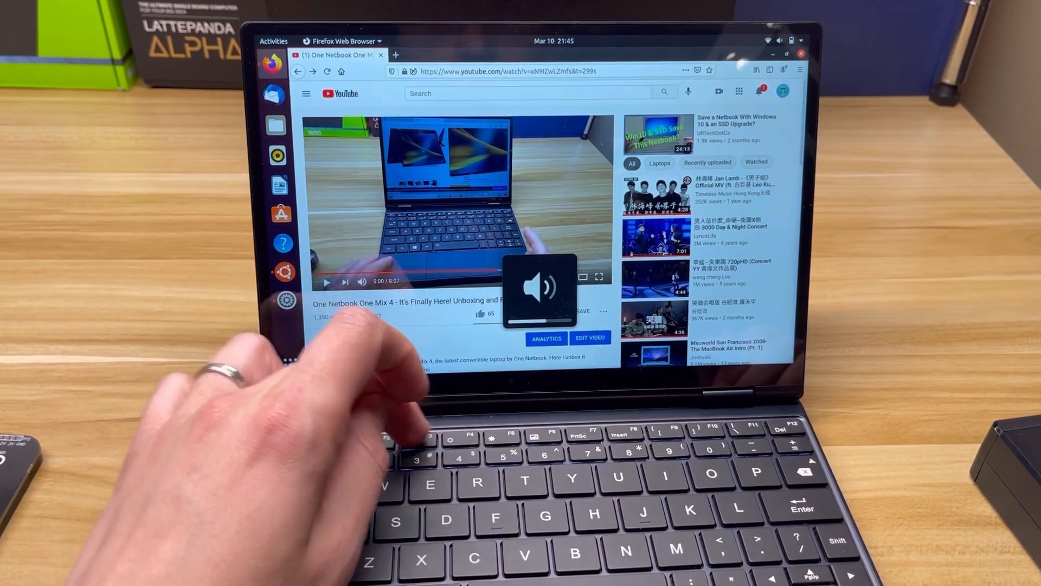
{"action": "key", "text": "XF86AudioPlay"}
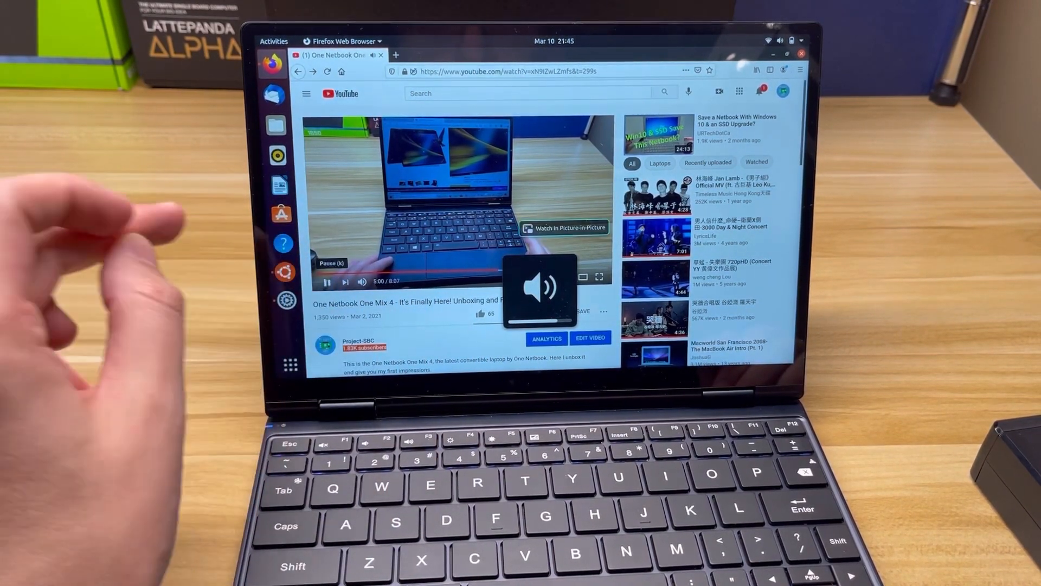